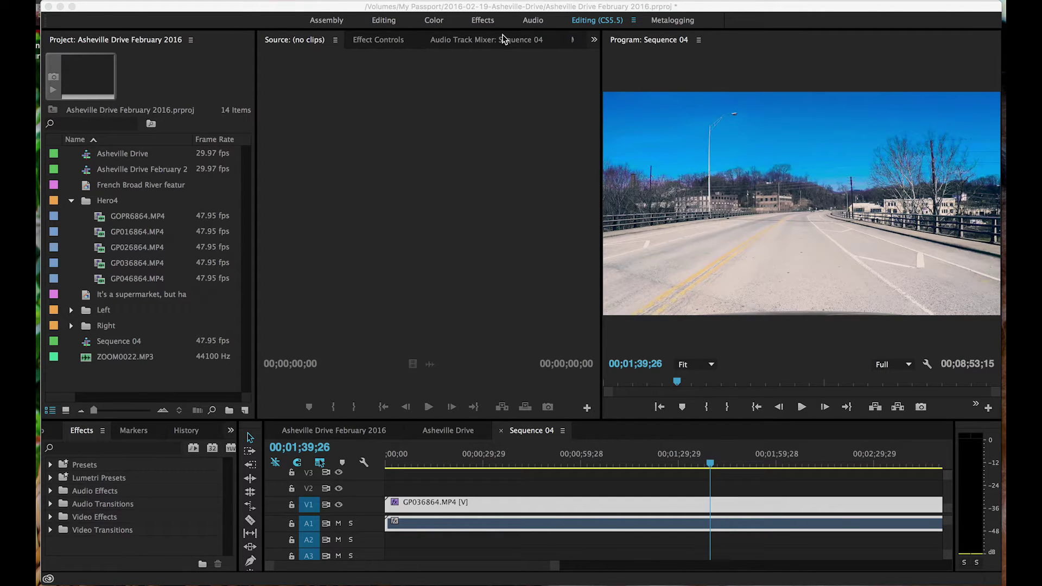
Step: Switch from Editing to the Color workspace to bring up the Lumetri Color controls for GP036864.MP4
left_click(435, 24)
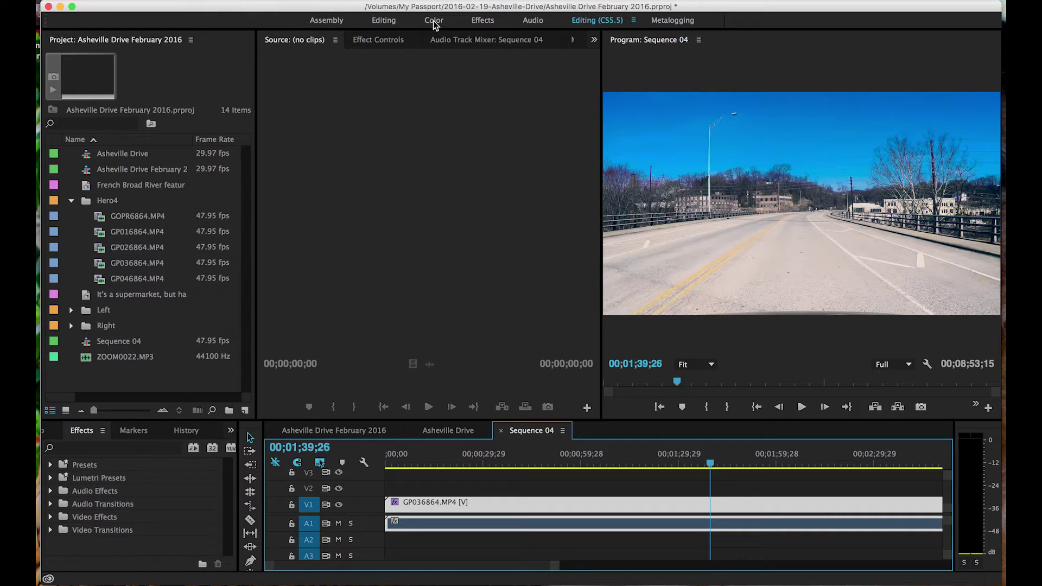
left_click(434, 24)
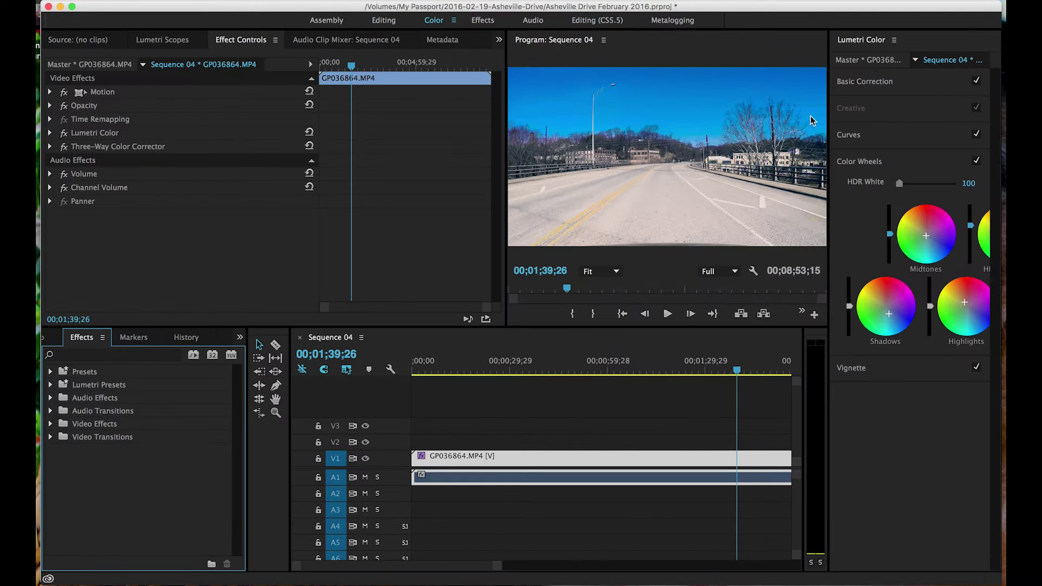
Step: Widen the Lumetri Color panel and expand its Basic Correction and Curves sections
left_click_drag(831, 319, 783, 318)
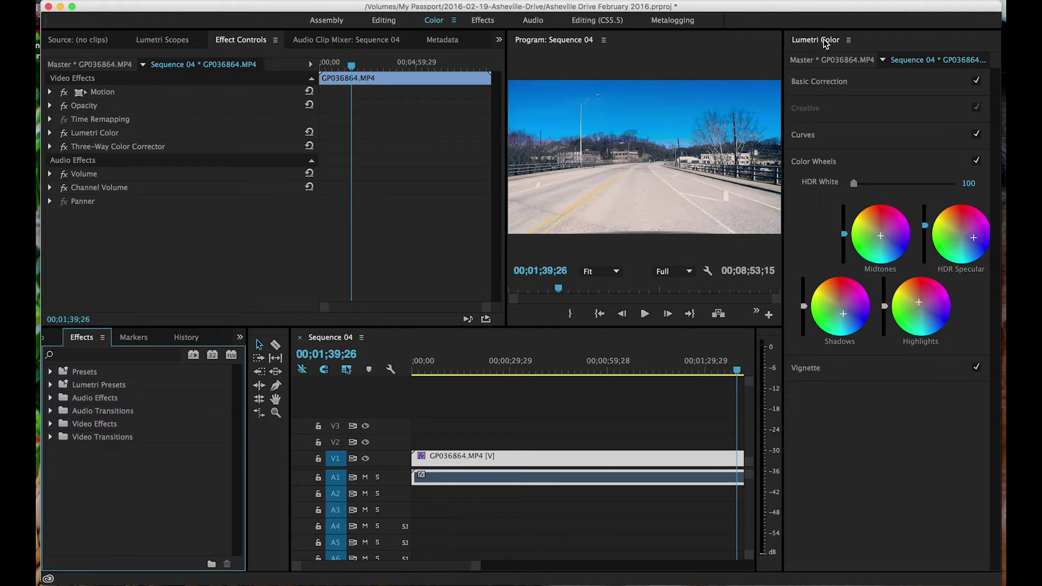
left_click(821, 82)
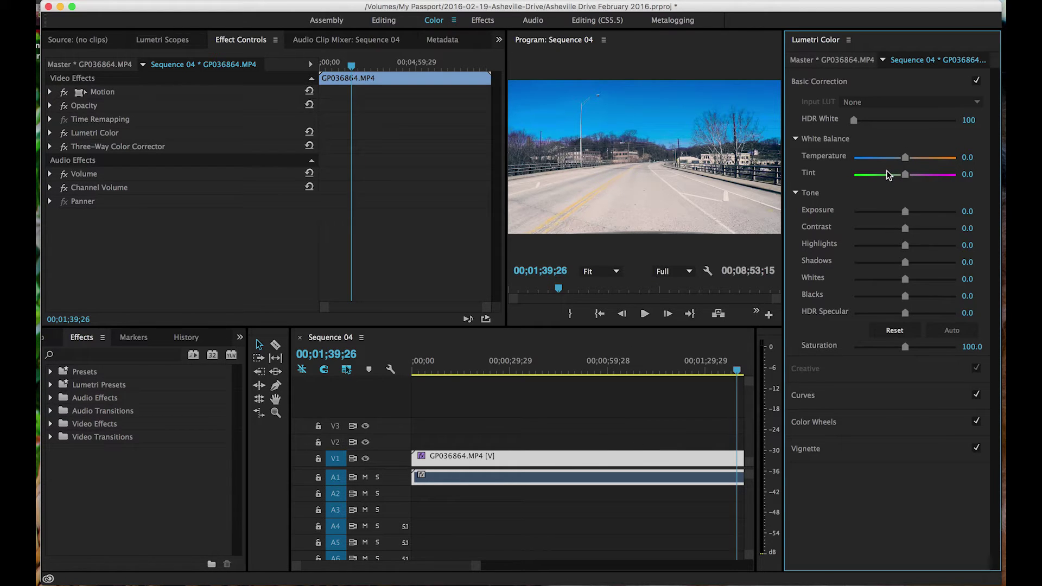
left_click(815, 398)
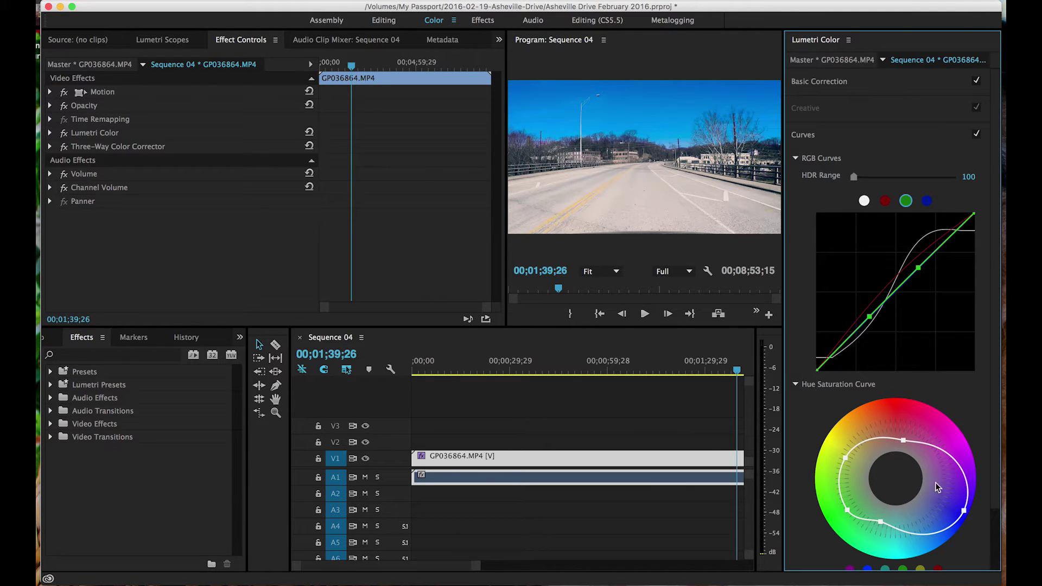
Step: Push the Hue Saturation curve outward toward cyan, refine its top point, and expand Color Wheels
mouse_move(871, 524)
left_mouse_down()
mouse_move(878, 538)
mouse_move(886, 531)
left_mouse_up()
left_click_drag(904, 439, 906, 445)
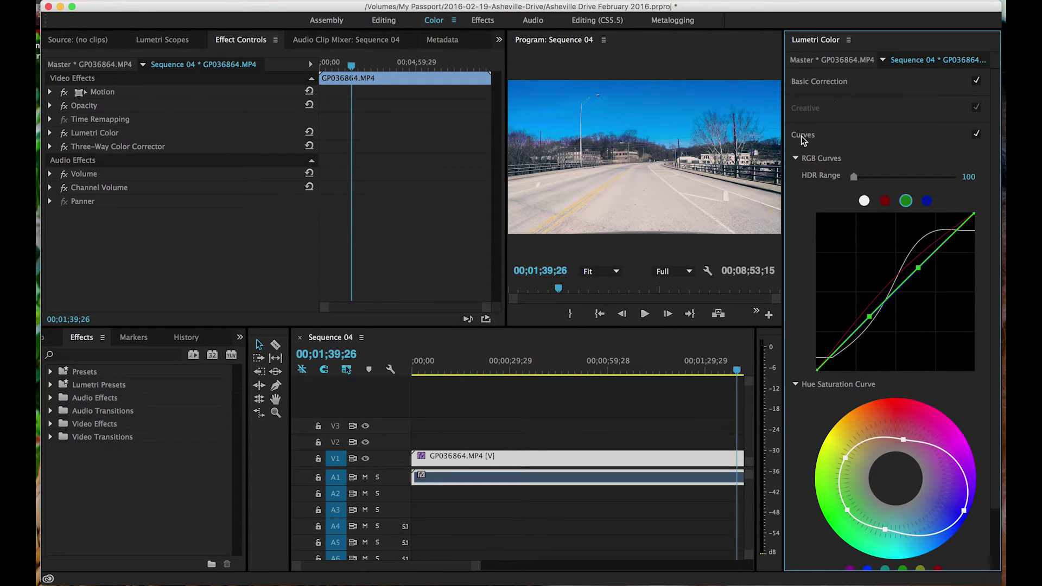
left_click(827, 89)
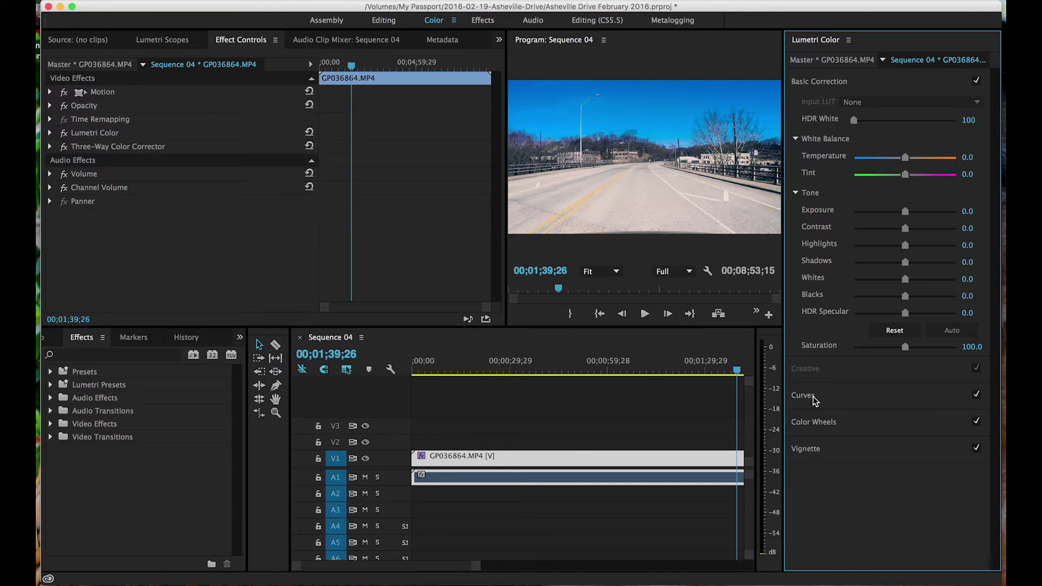
left_click(817, 423)
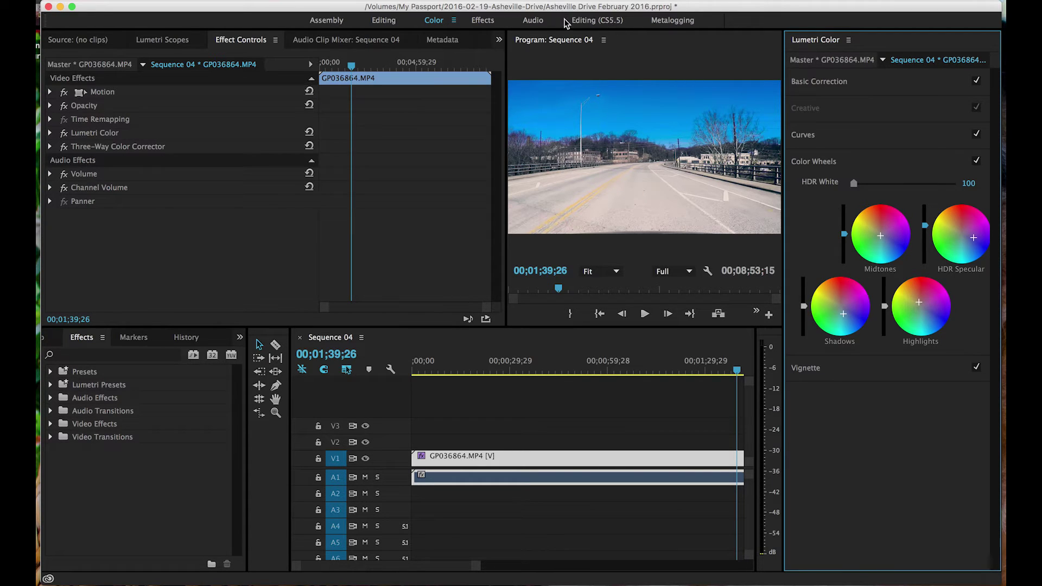
Step: Switch back to the Editing (CS5.5) workspace showing the bin, Program monitor and Sequence 04 timeline
left_click(597, 22)
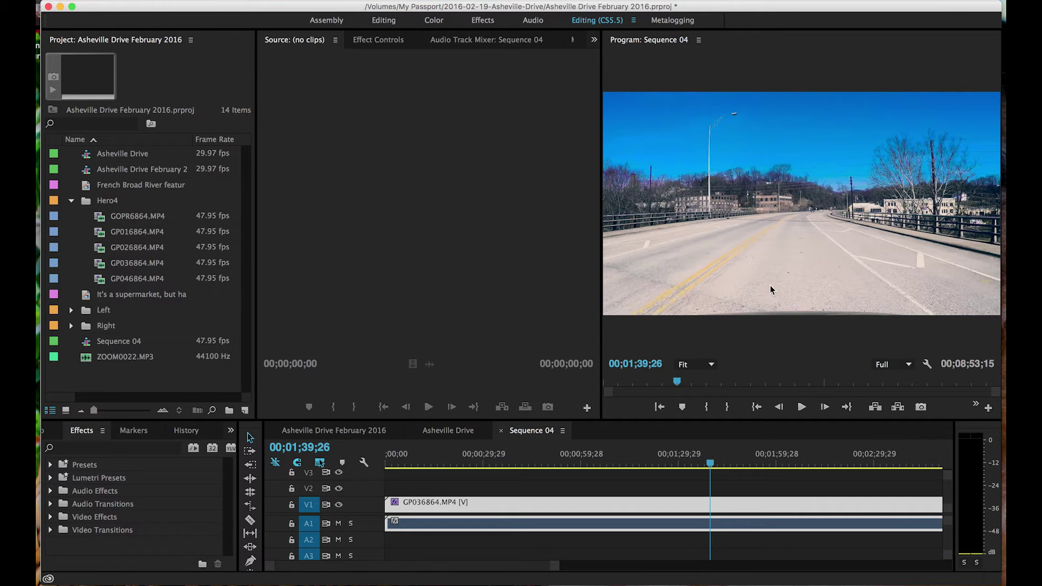
Step: Move the Sequence 04 playhead to 00;01;42;28 and show the clip's Effect Controls
left_click(722, 467)
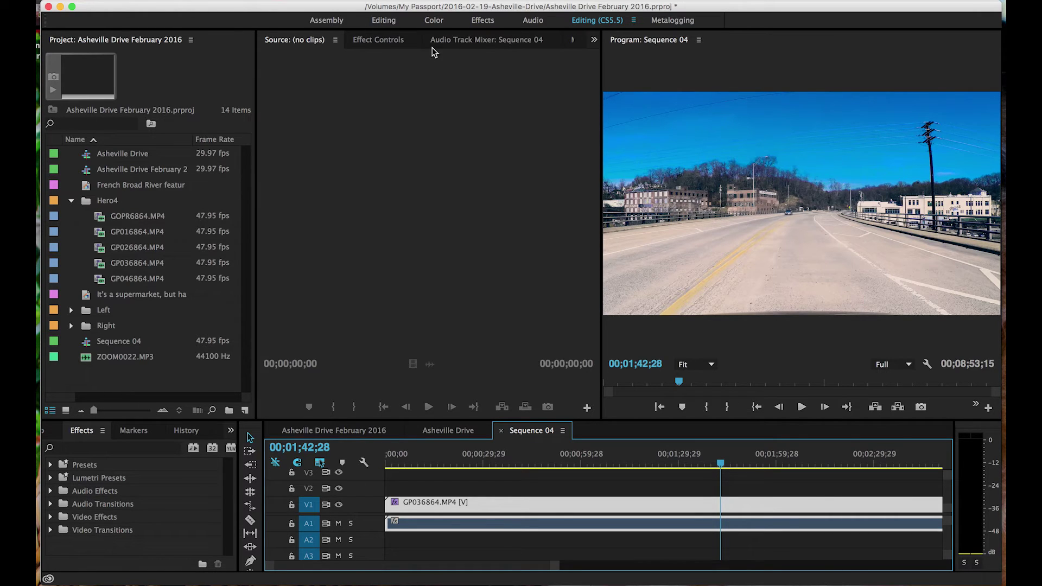
left_click(368, 44)
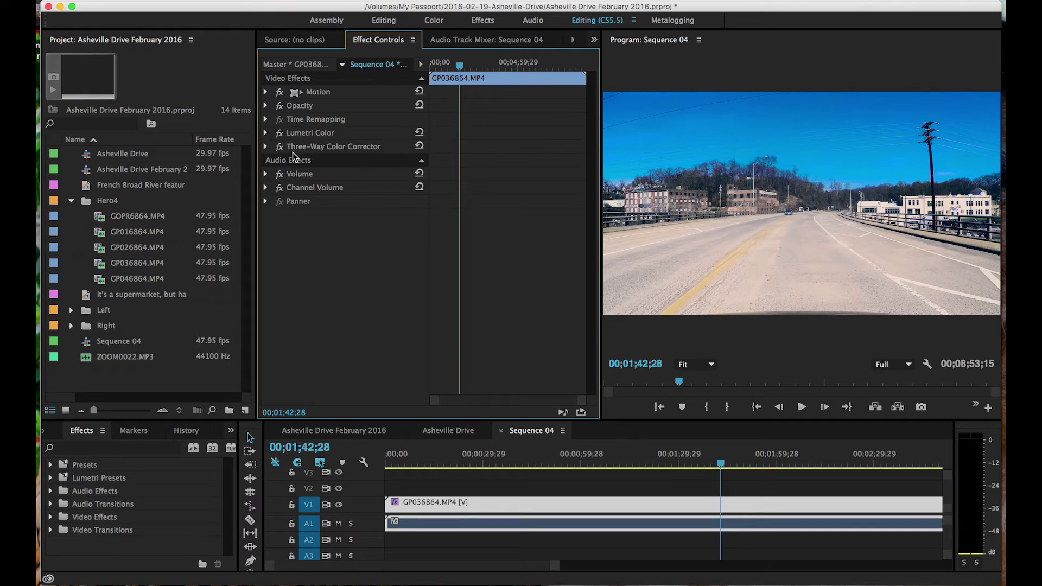
Step: Toggle Lumetri Color and Three-Way Color Corrector off and on to compare, then delete the Three-Way Color Corrector
left_click(279, 147)
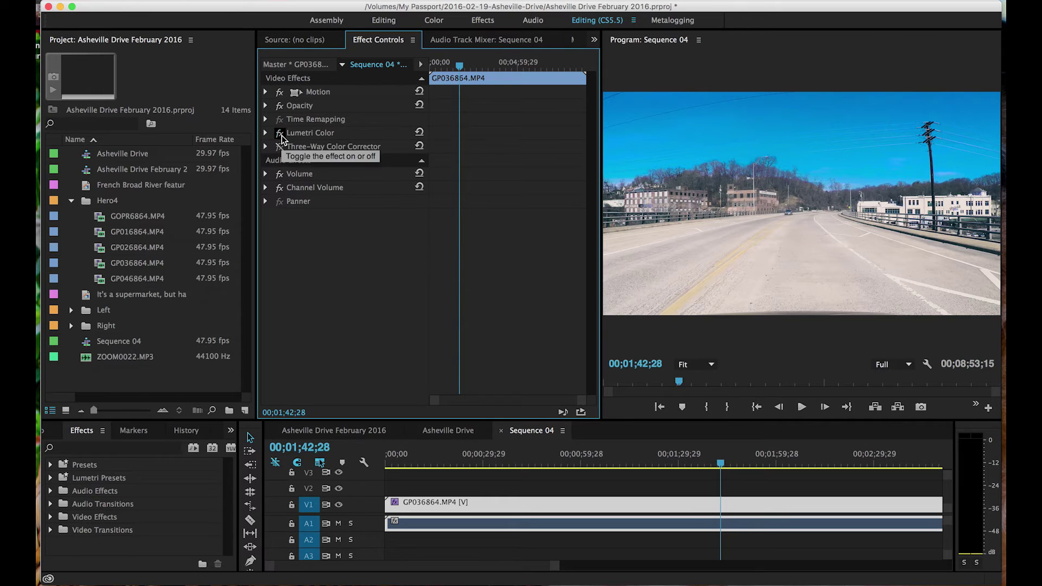
left_click(280, 134)
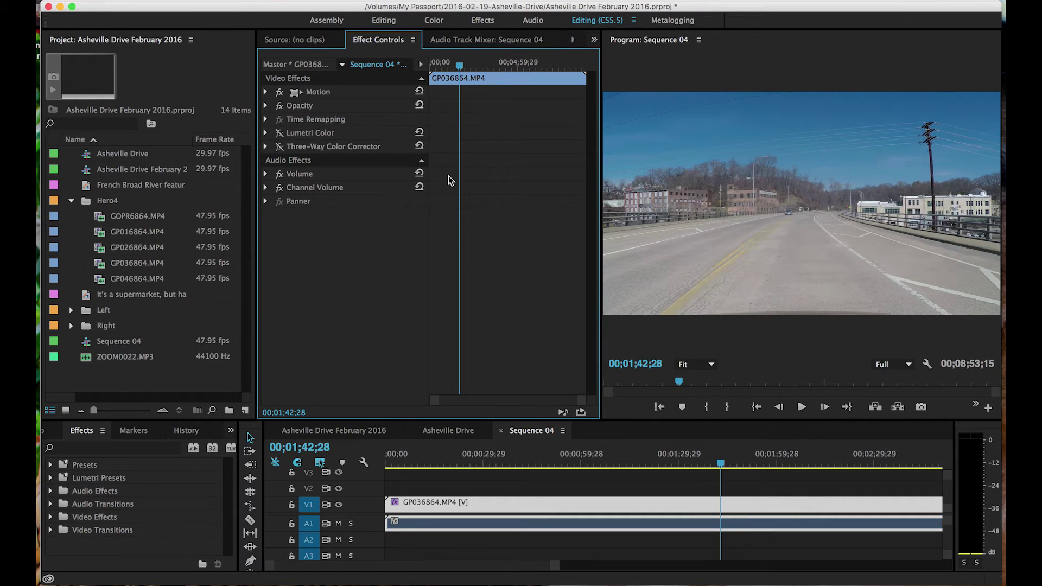
left_click(280, 133)
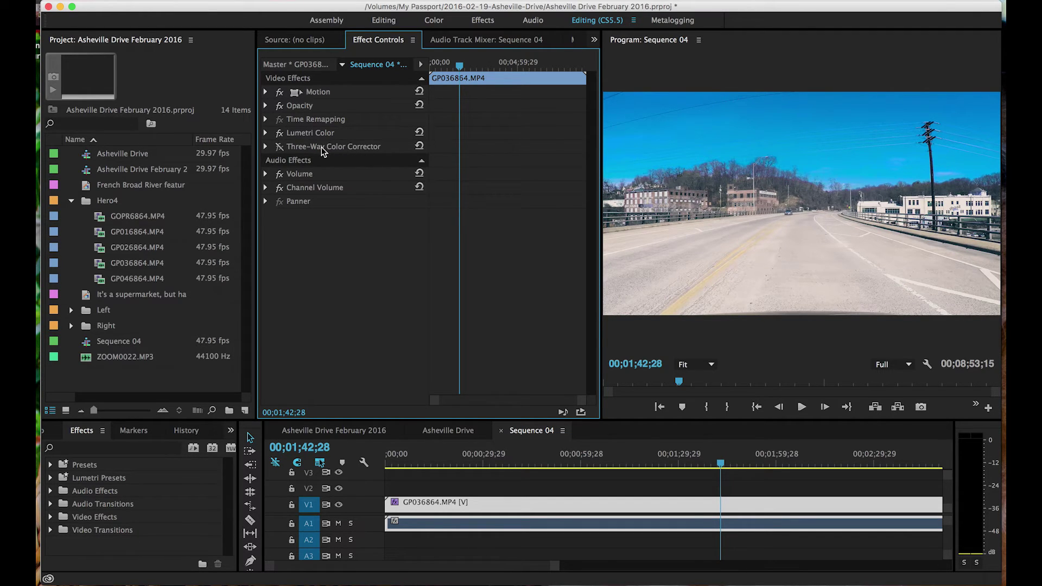
left_click(279, 148)
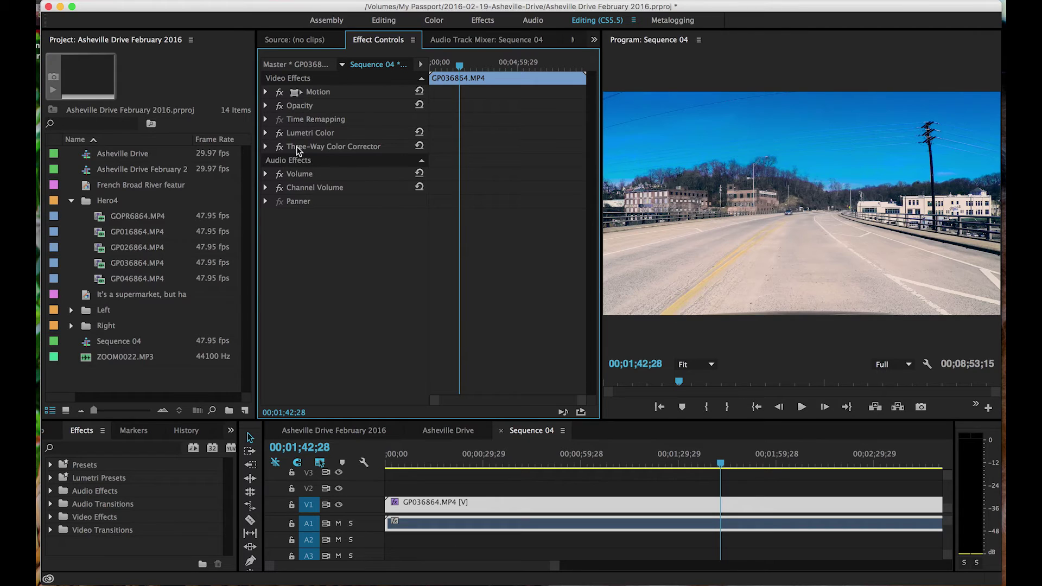
left_click(298, 151)
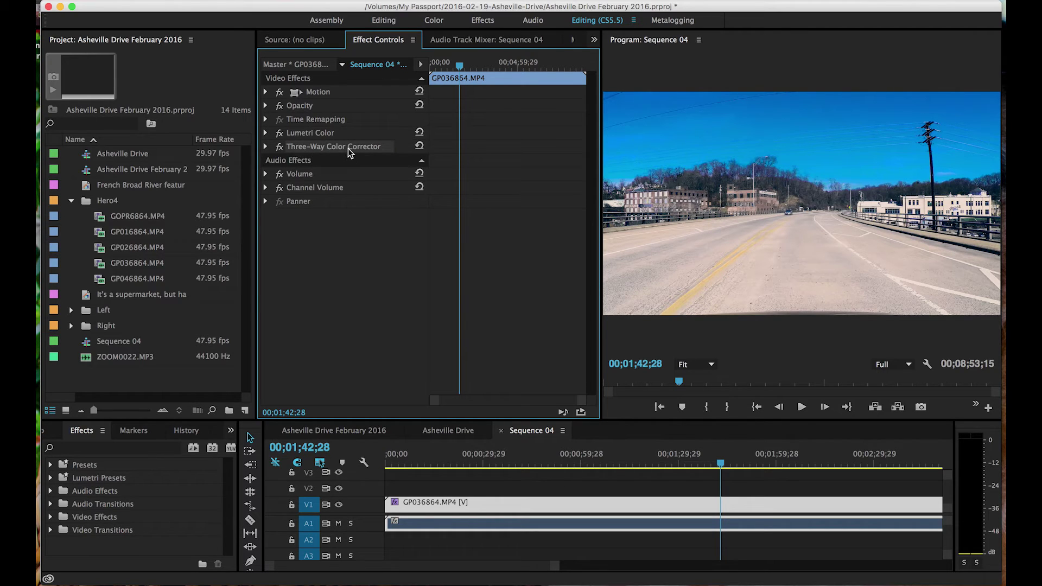
key("Delete")
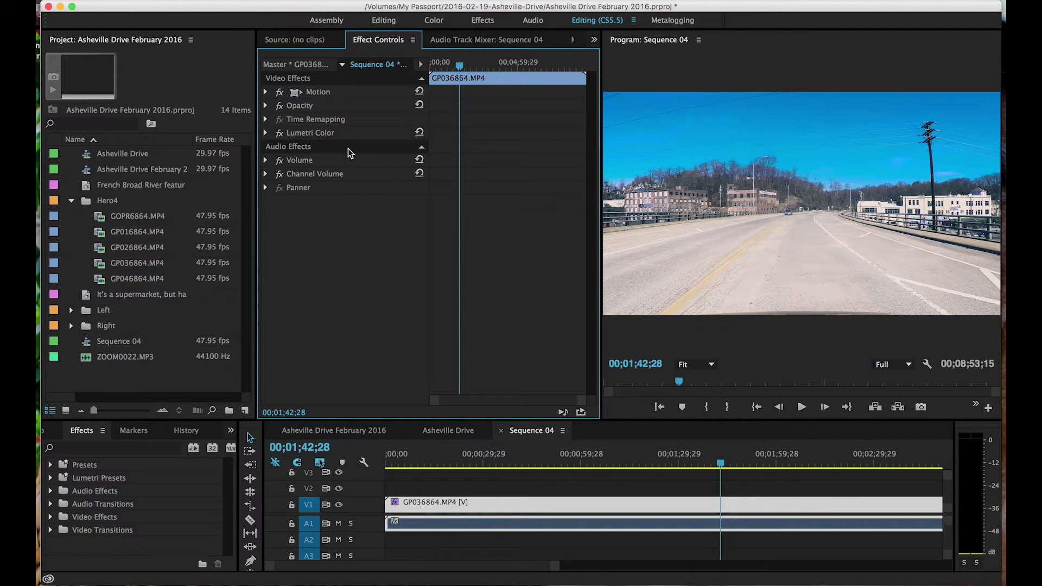
Step: Search effects for 'three' and drag Three-Way Color Corrector onto the GP036864.MP4 clip on V1
left_click(95, 450)
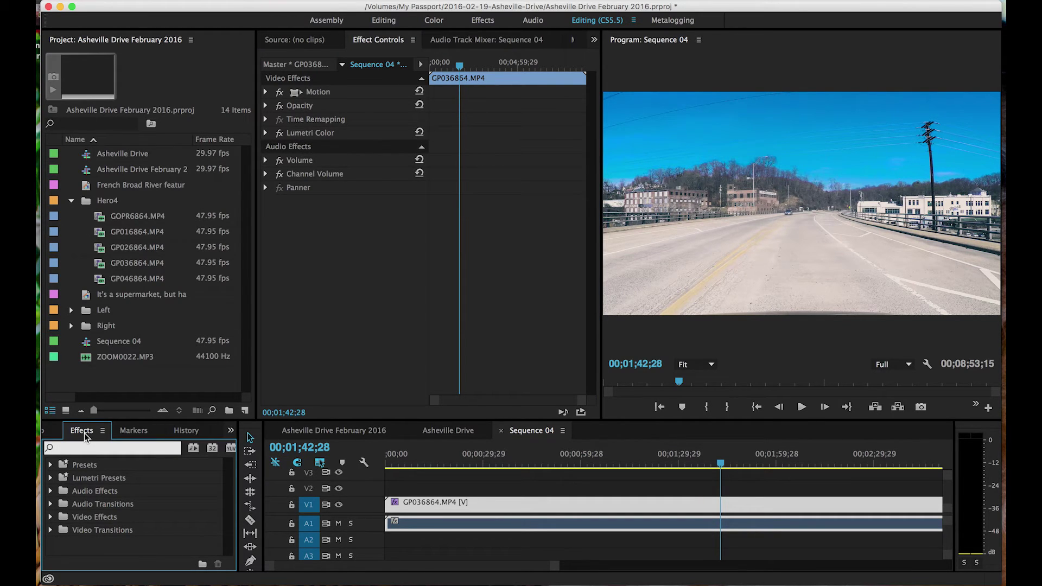
type("three")
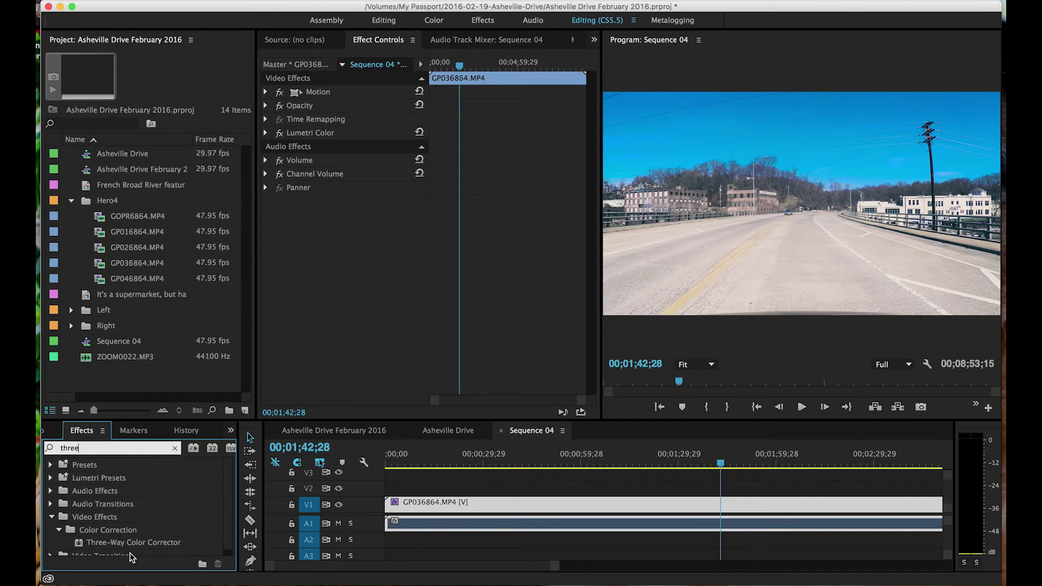
left_click(90, 542)
left_click_drag(91, 546, 435, 508)
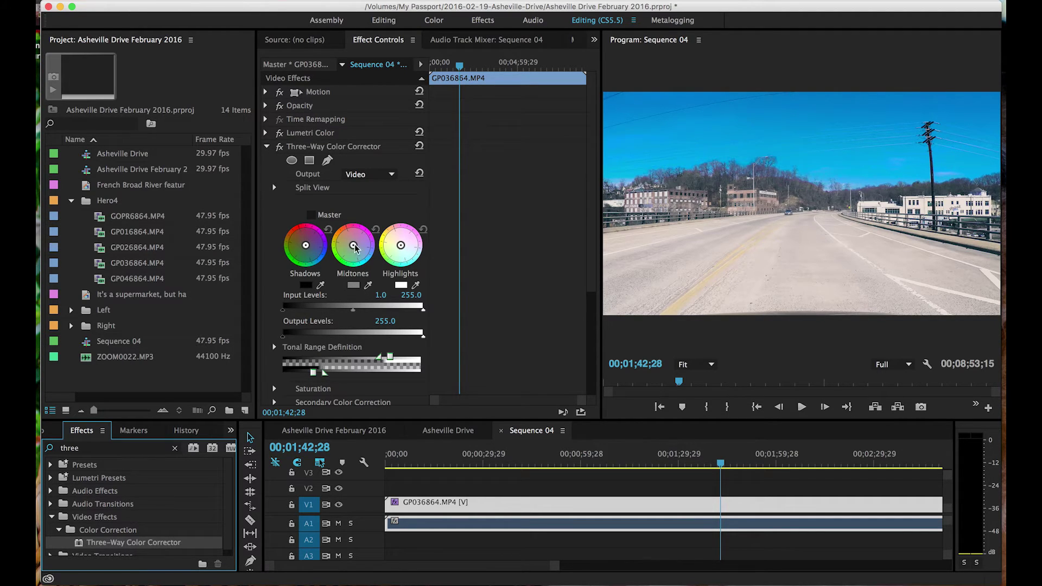
Step: Tint the midtones toward magenta and set the Input Levels to 1, 0.9 and 216.0
mouse_move(354, 247)
left_mouse_down()
mouse_move(365, 239)
mouse_move(334, 259)
mouse_move(354, 247)
left_mouse_up()
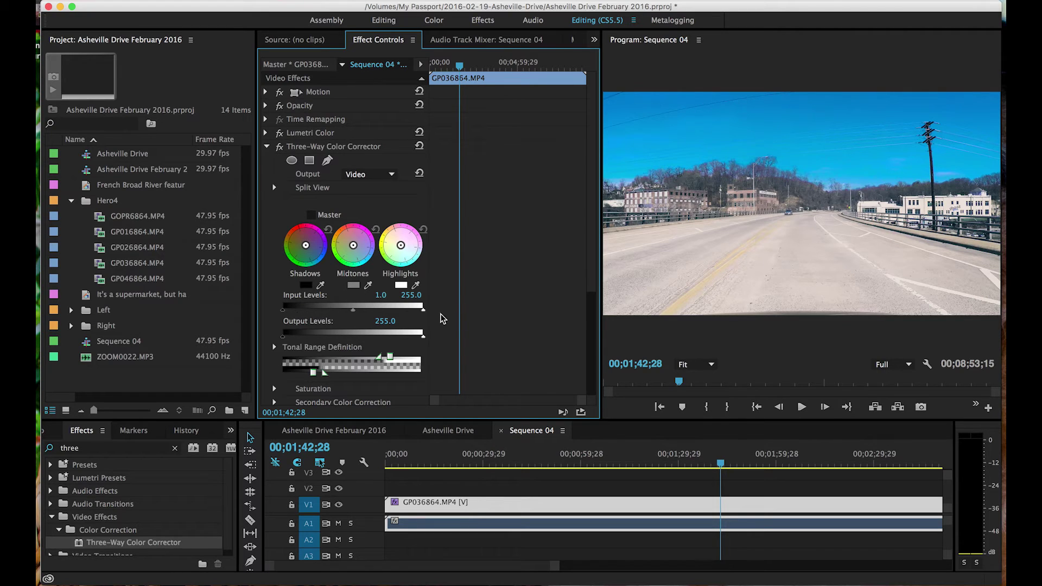
left_click_drag(424, 310, 403, 309)
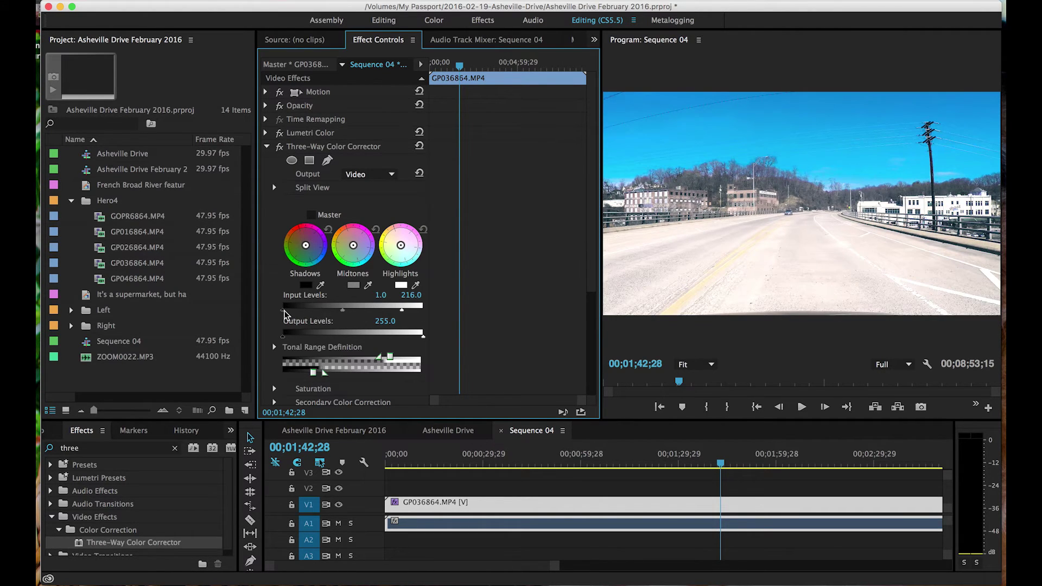
left_click_drag(283, 310, 301, 314)
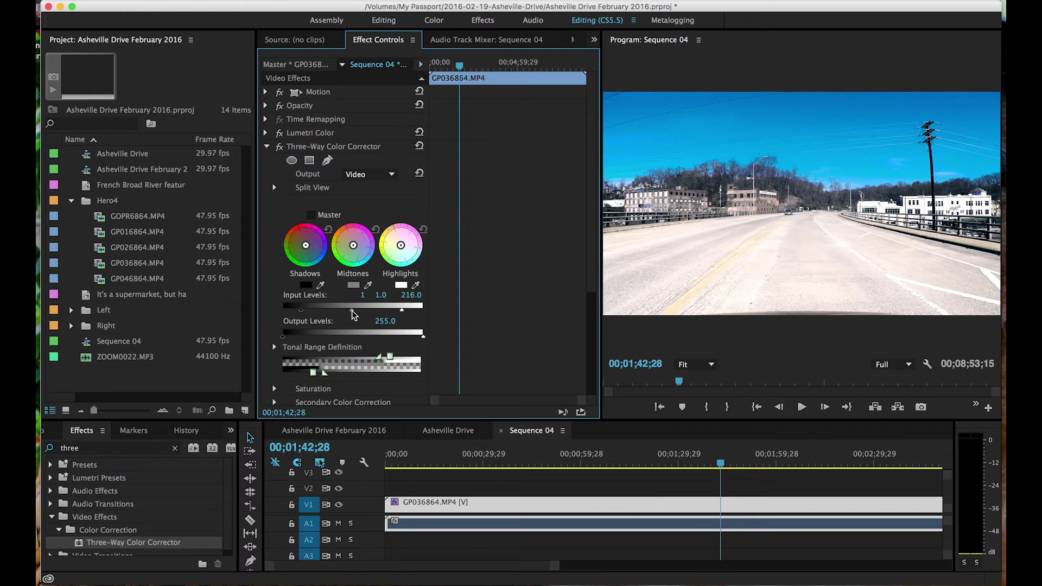
left_click_drag(351, 311, 354, 311)
mouse_move(353, 310)
left_mouse_down()
mouse_move(341, 311)
mouse_move(350, 310)
left_mouse_up()
scroll(382, 372, "down", 5)
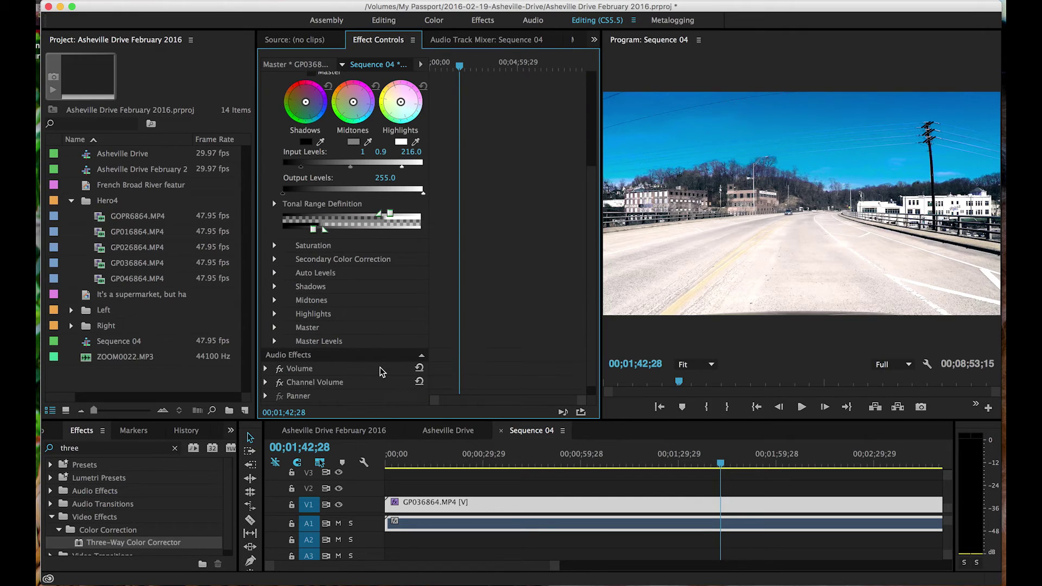
Step: Raise Three-Way Color Corrector saturation to 134.33 for Shadows and 127.36 for Midtones
left_click(274, 247)
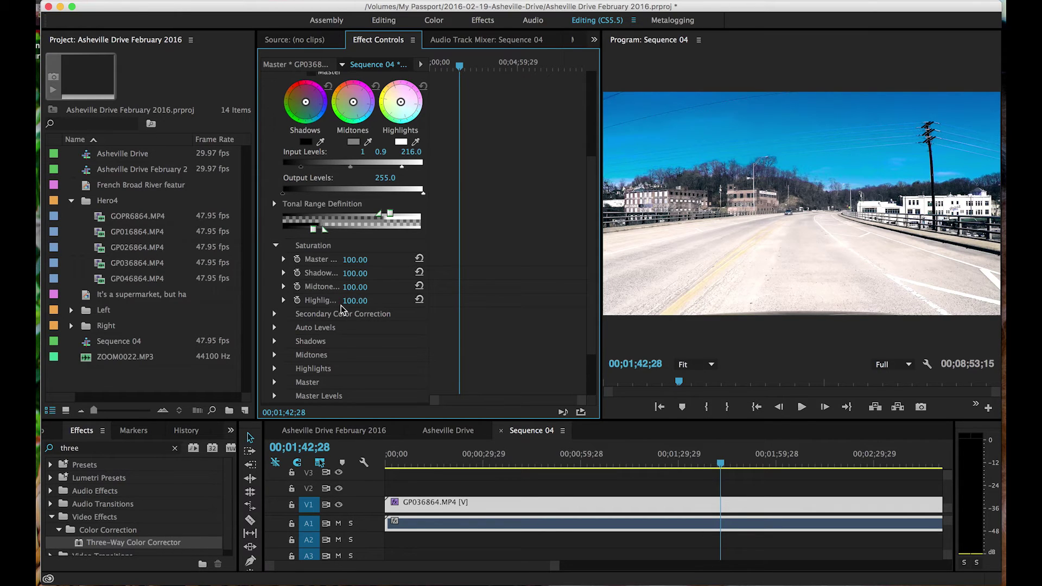
left_click(283, 273)
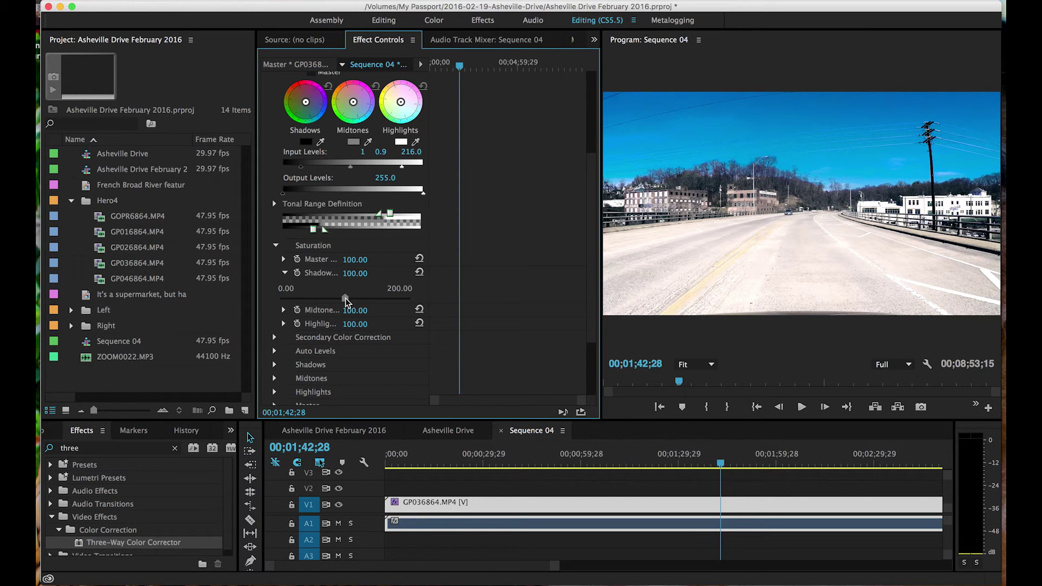
left_click_drag(345, 298, 368, 307)
left_click(283, 310)
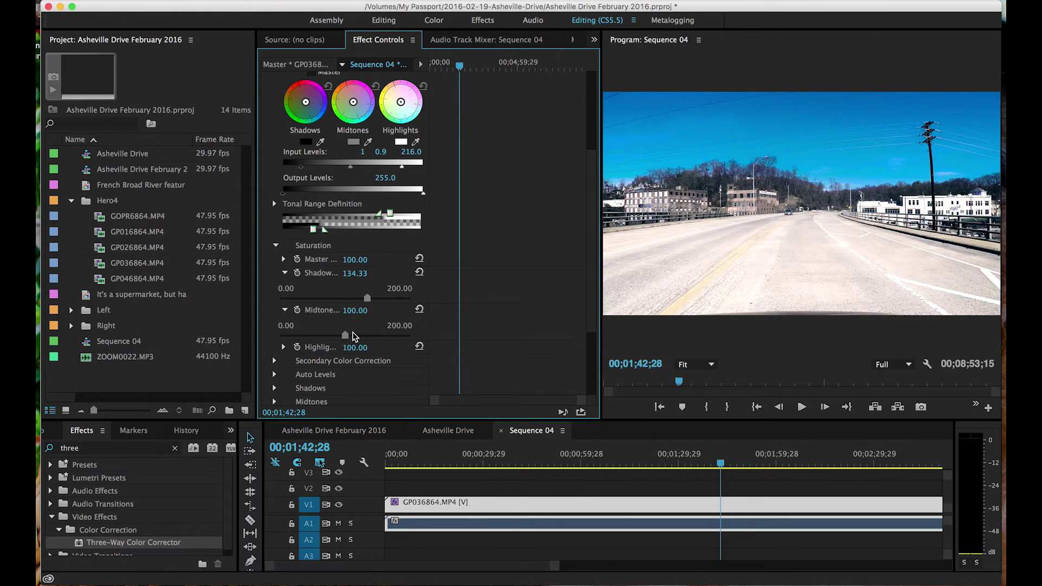
mouse_move(346, 336)
left_mouse_down()
mouse_move(405, 336)
mouse_move(315, 333)
mouse_move(362, 330)
left_mouse_up()
scroll(454, 183, "up", 5)
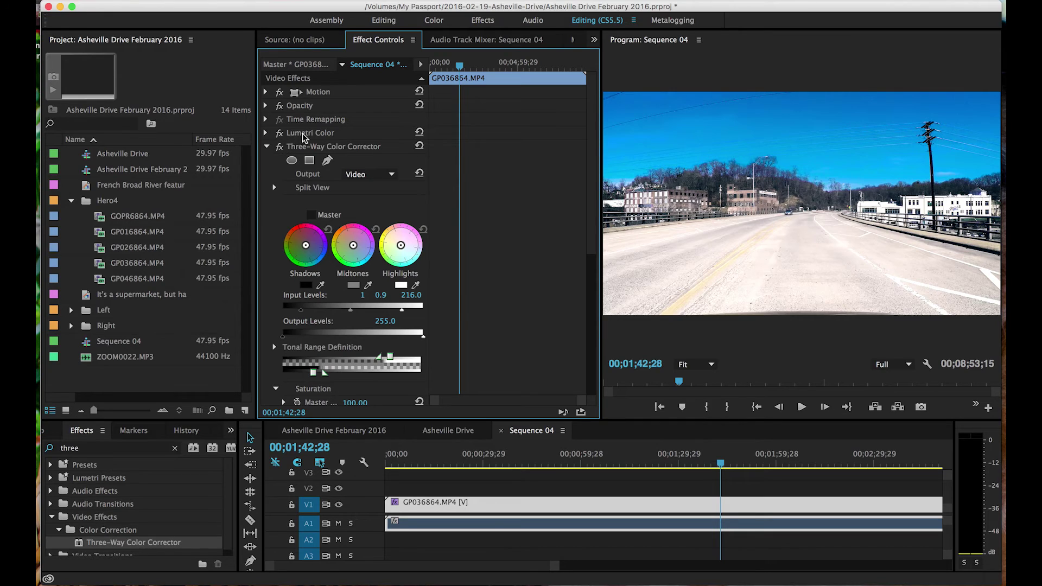
Step: Collapse the Three-Way Color Corrector, search effects for 'bri', and apply Brightness & Contrast to the clip
left_click(267, 147)
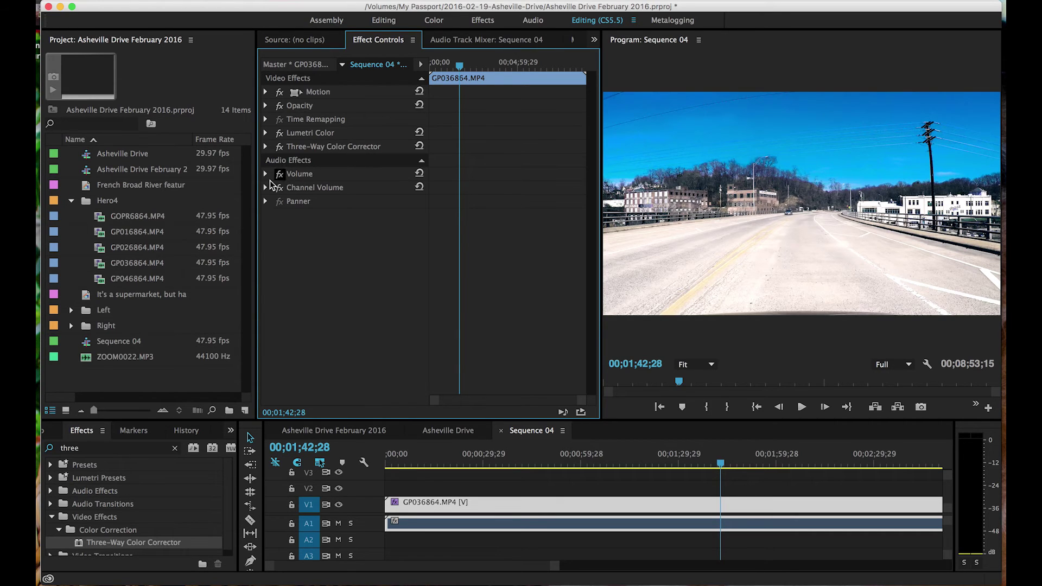
left_click(86, 450)
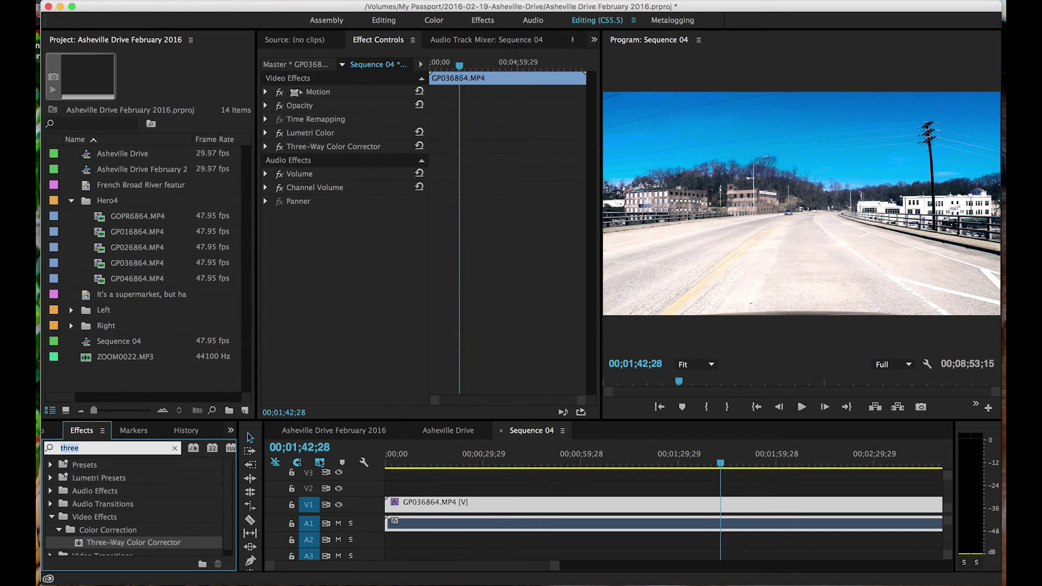
type("brigh")
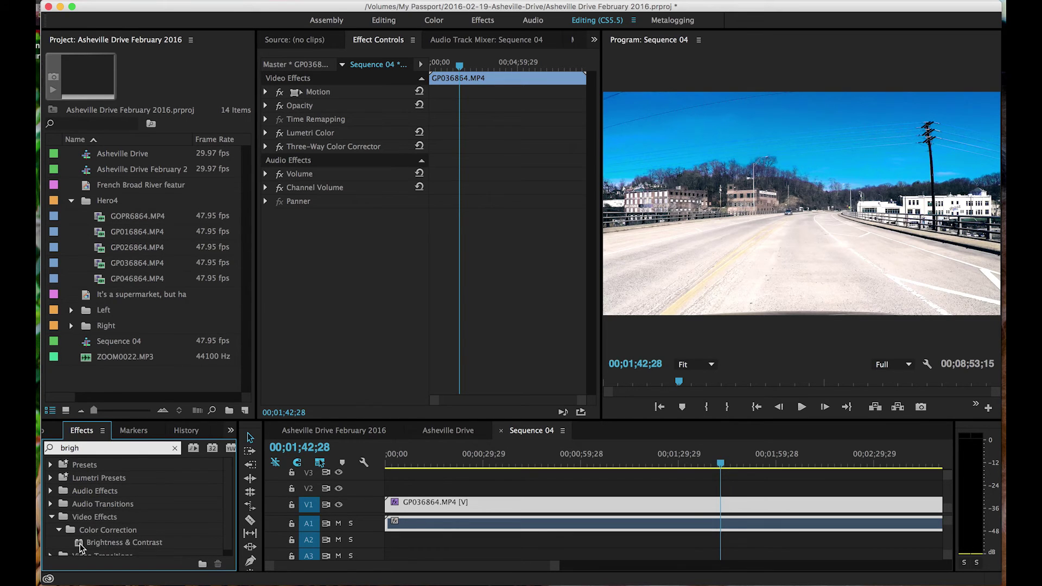
left_click_drag(84, 543, 518, 498)
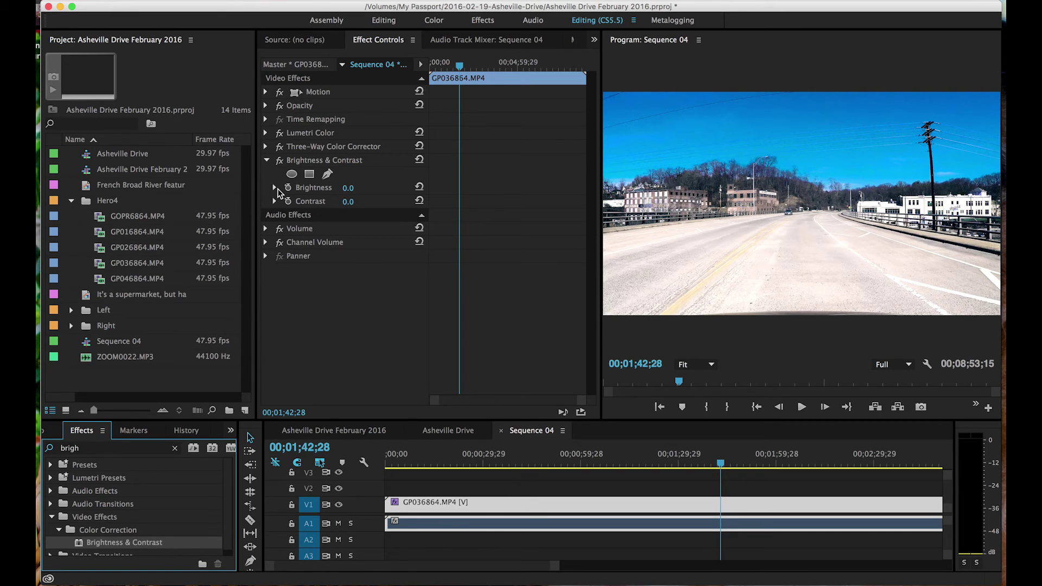
Step: Adjust Brightness & Contrast on GP036864.MP4 to brightness 0.5 and contrast 10.4
left_click(275, 188)
left_click(275, 224)
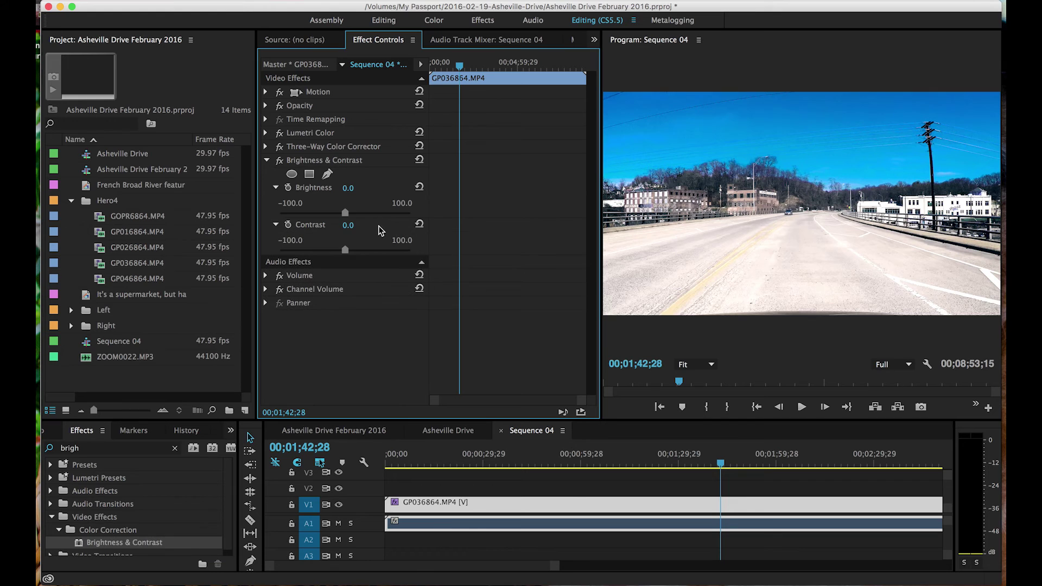
left_click(344, 213)
left_click_drag(334, 215, 331, 214)
left_click_drag(345, 251, 349, 254)
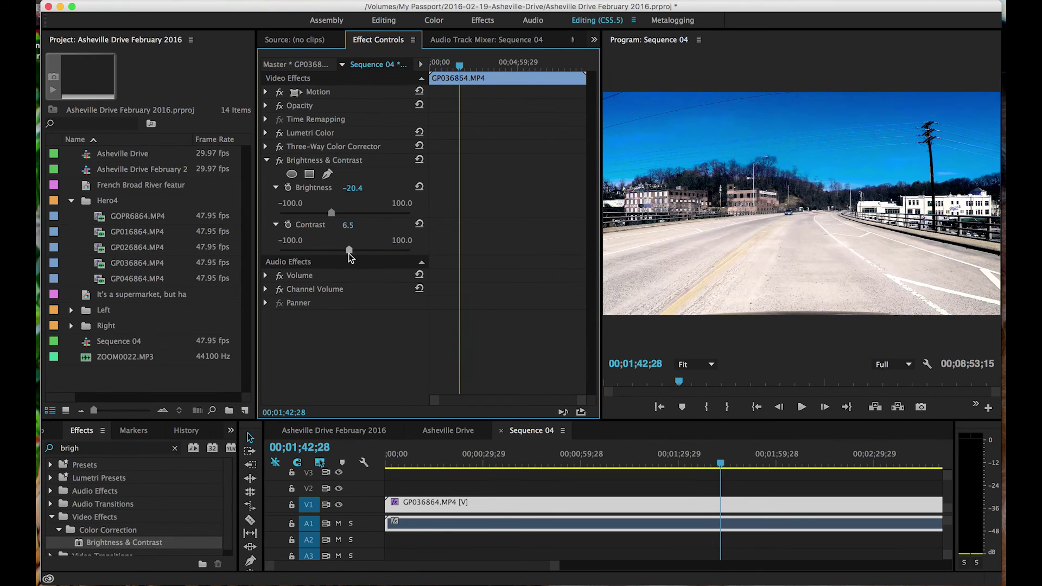
left_click_drag(333, 214, 345, 214)
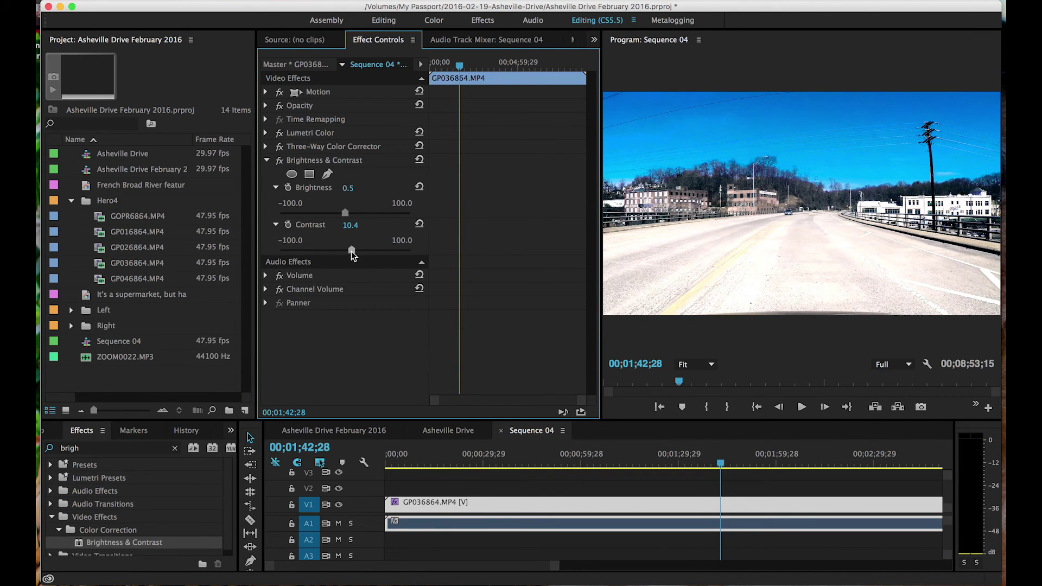
mouse_move(351, 251)
left_mouse_down()
mouse_move(316, 247)
mouse_move(363, 250)
mouse_move(351, 251)
left_mouse_up()
Step: Delete the Brightness & Contrast effect from GP036864.MP4 in Effect Controls
left_click(267, 161)
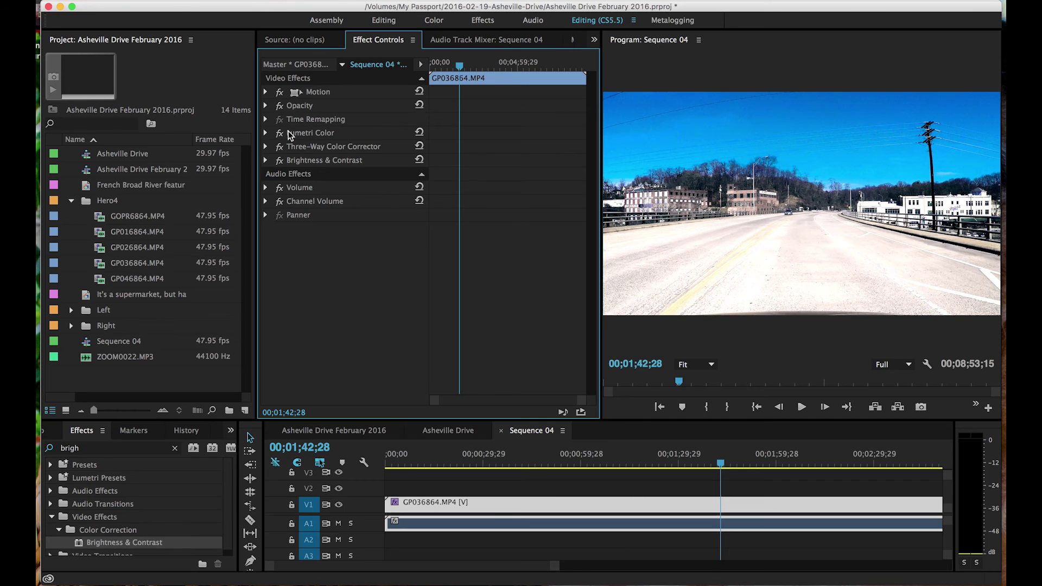
left_click(370, 160)
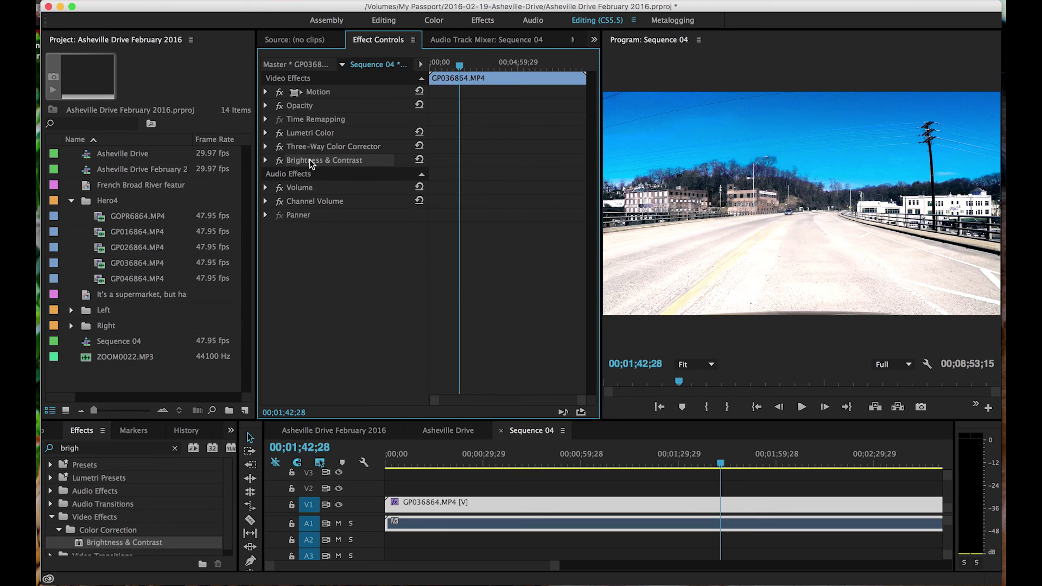
key("Delete")
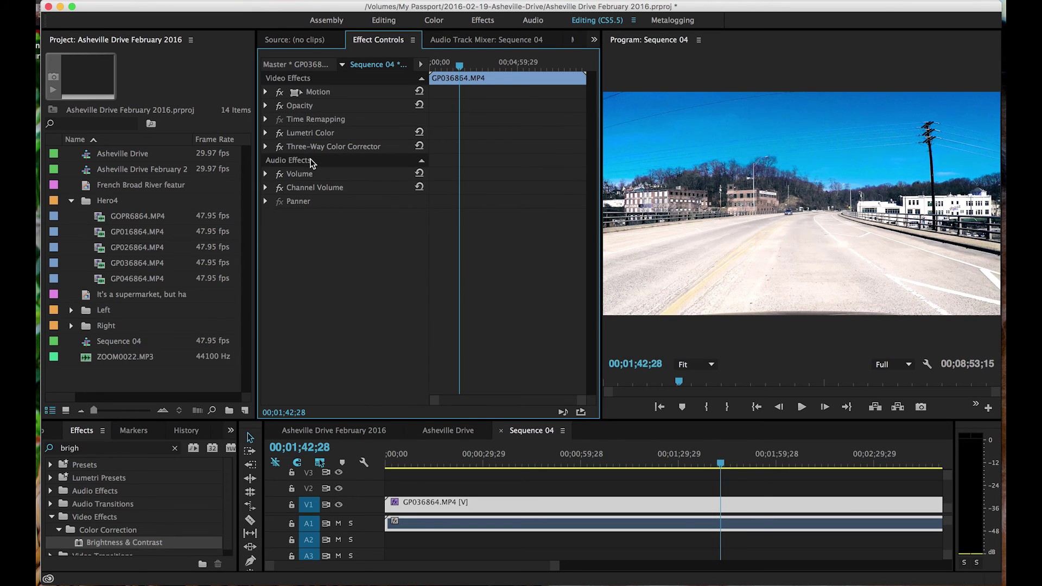